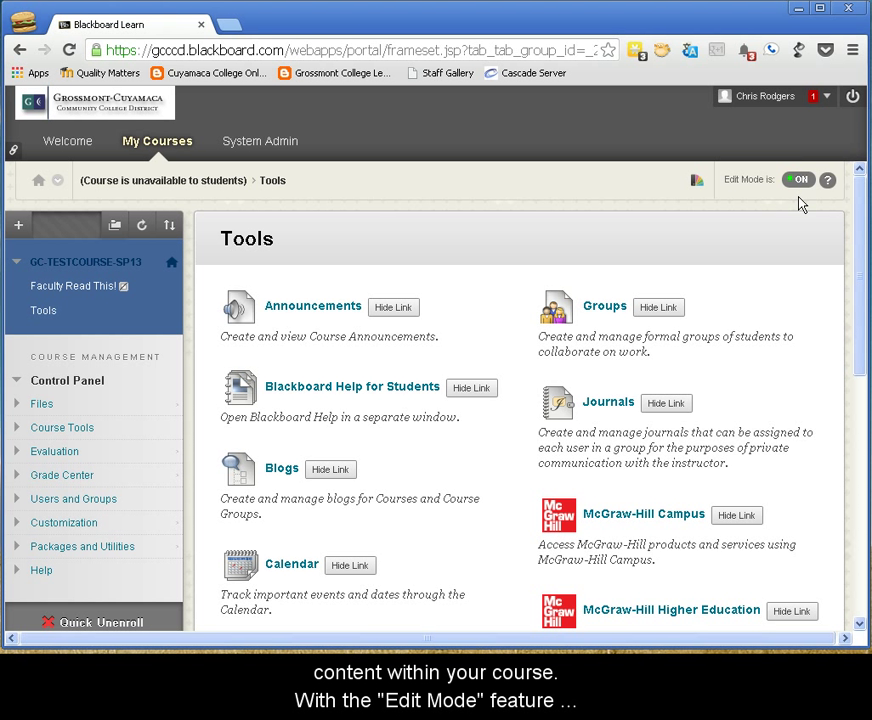
# Step: Switch Edit Mode off, back on to compare the menu links, then off again
pyautogui.click(800, 180)
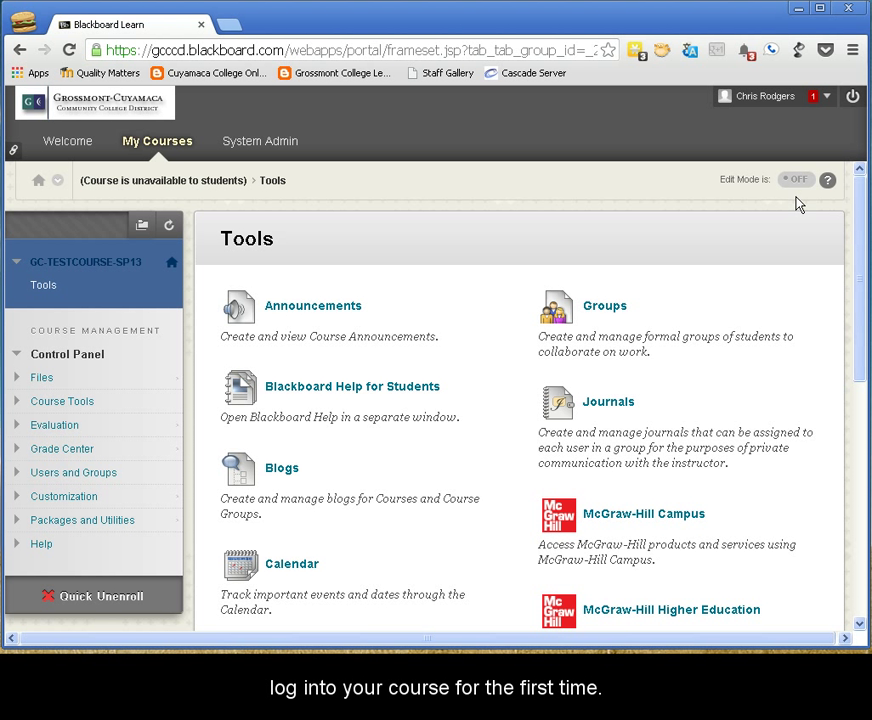
pyautogui.click(736, 239)
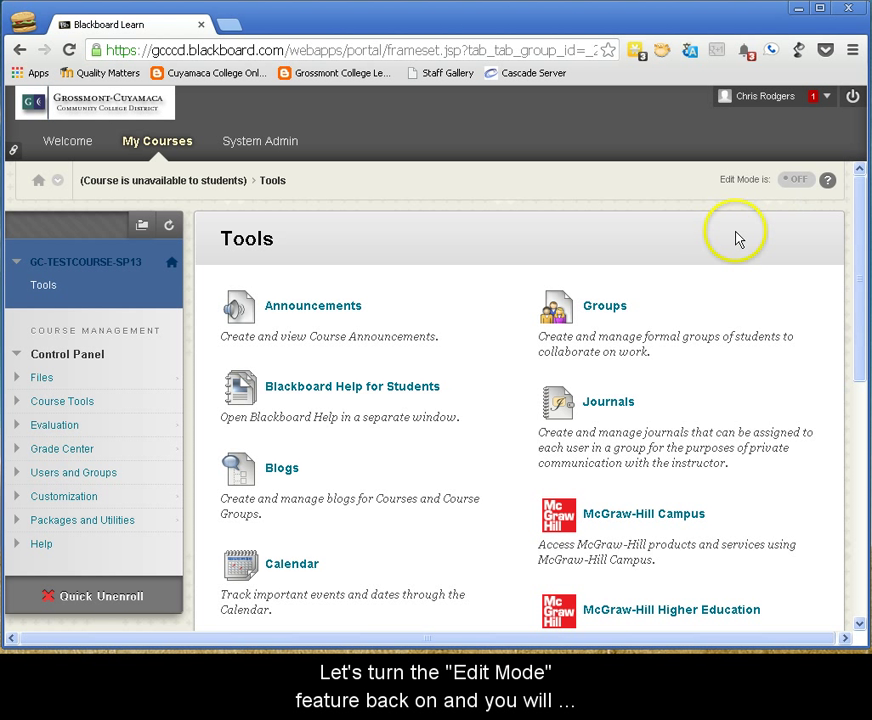
pyautogui.click(794, 182)
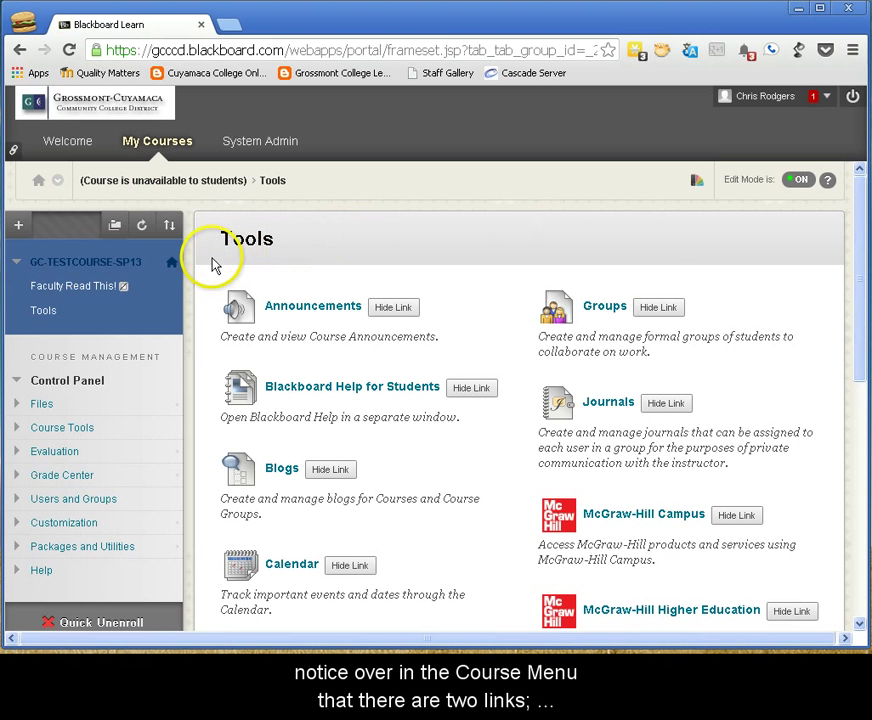
pyautogui.moveTo(152, 292)
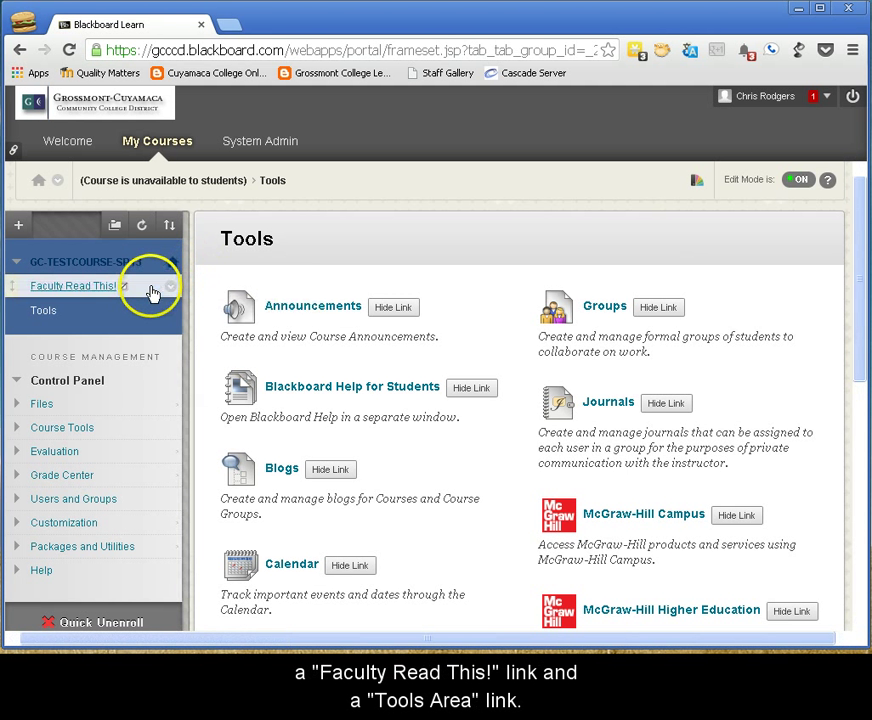
pyautogui.moveTo(150, 320)
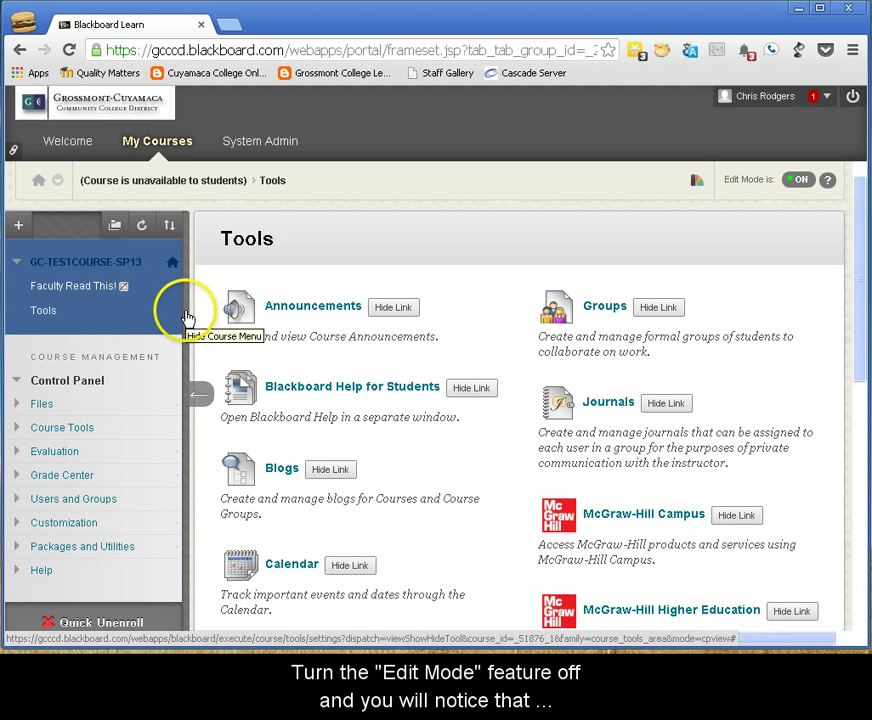
pyautogui.click(794, 181)
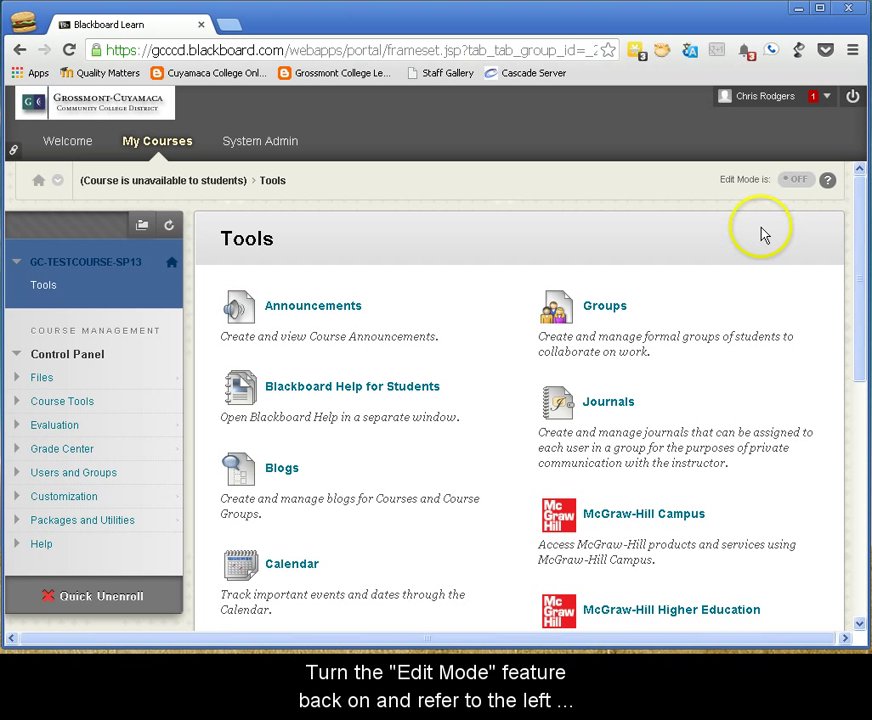
# Step: Switch Edit Mode back on so Faculty Read This! returns to the course menu
pyautogui.click(795, 181)
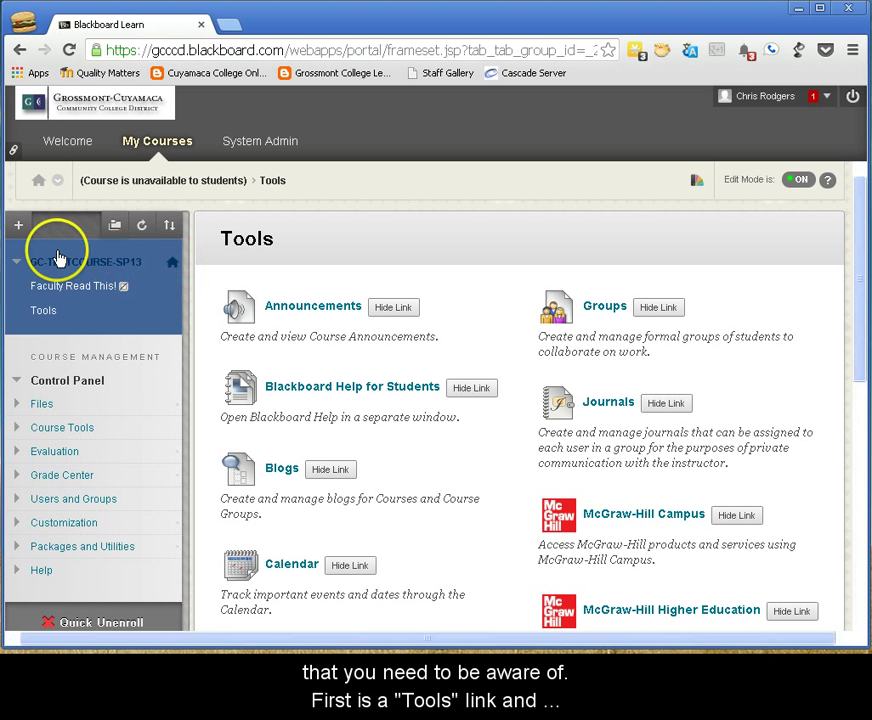
# Step: Preview the Add Menu Item choices, dismiss them, and open the Faculty Read This! content area
pyautogui.click(18, 228)
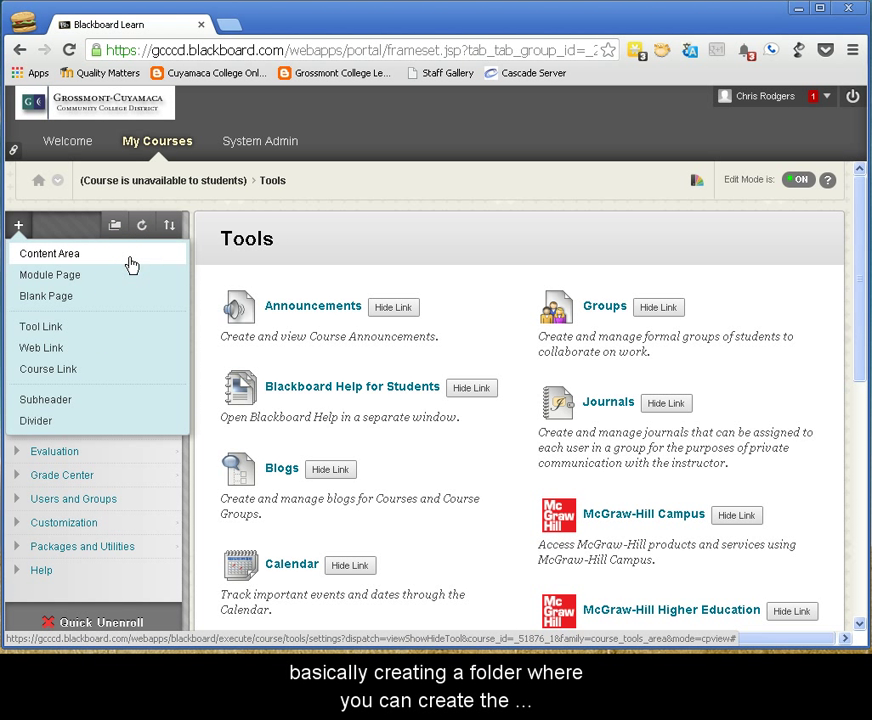
pyautogui.click(198, 259)
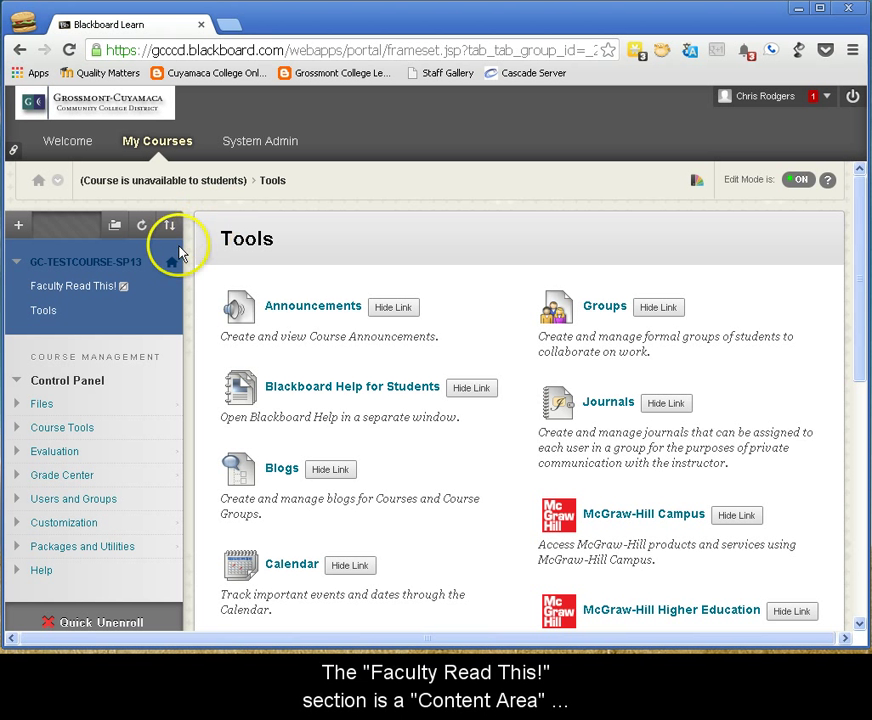
pyautogui.click(107, 288)
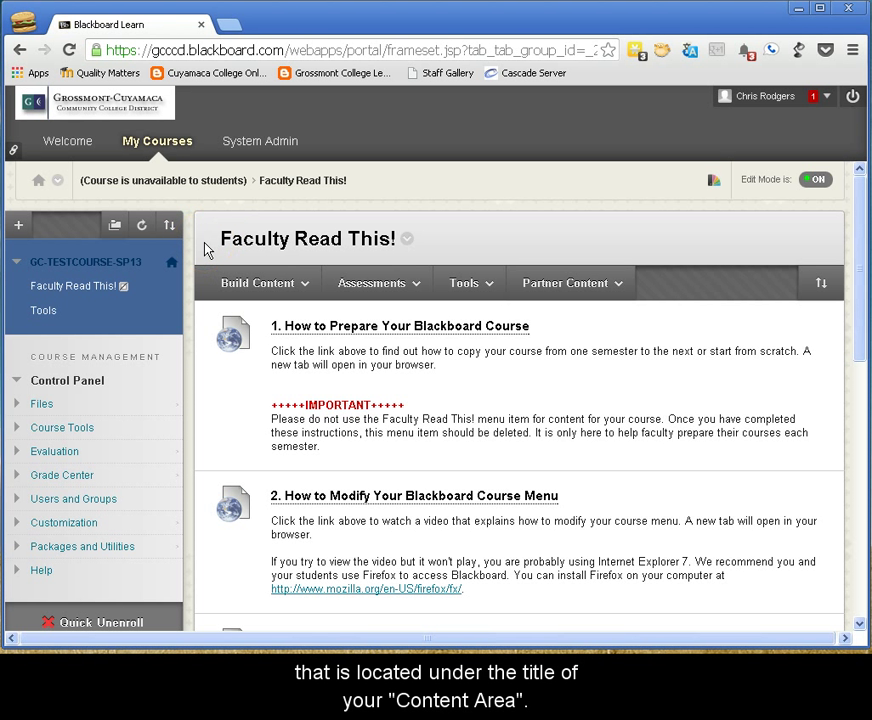
# Step: Bring up the Add Menu Item choices from the Faculty Read This! page
pyautogui.click(196, 252)
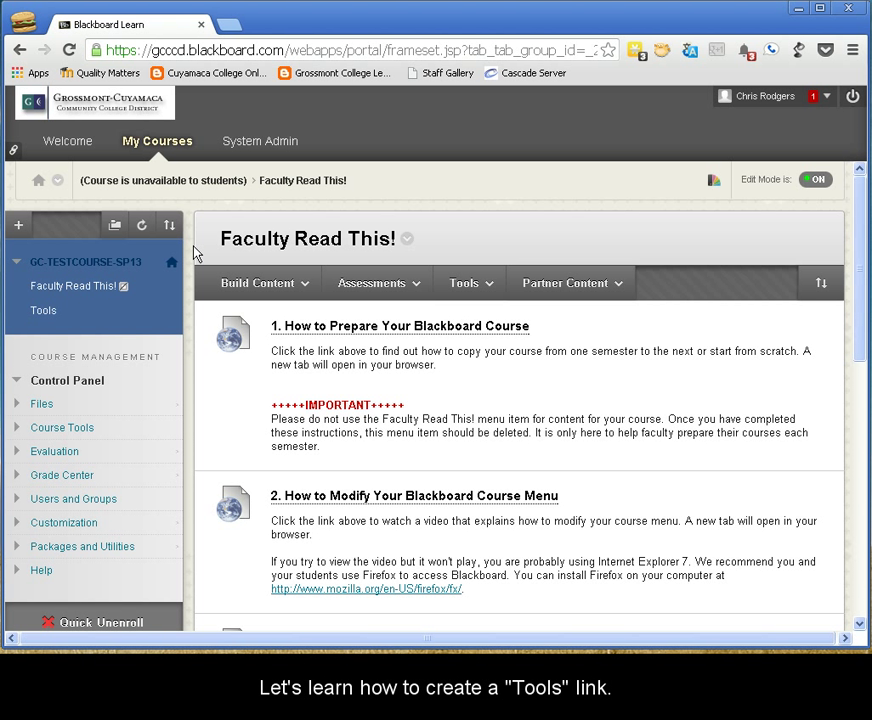
pyautogui.click(18, 226)
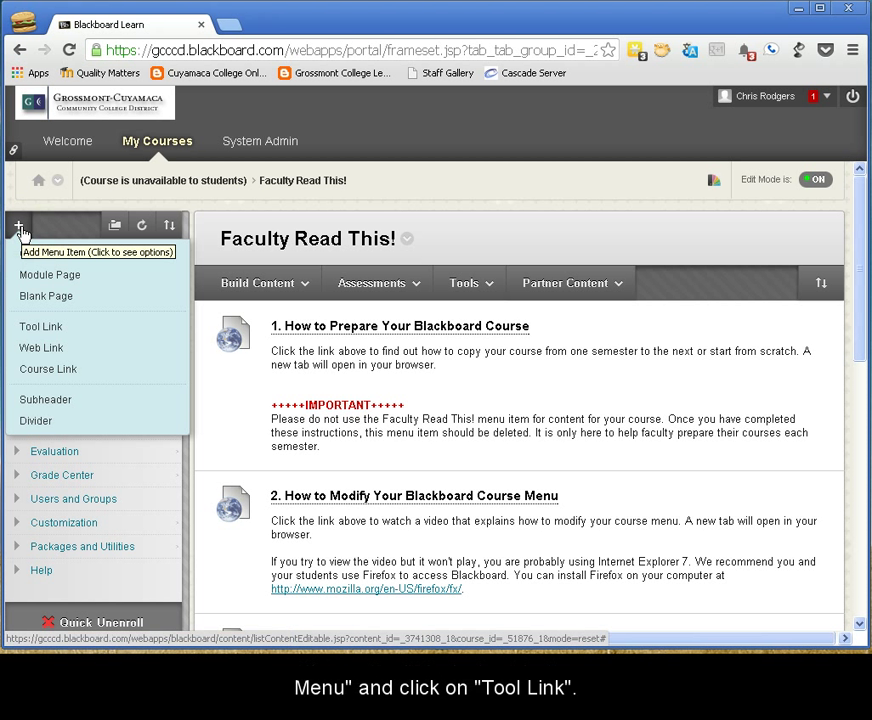
# Step: Add a Tool Link named Announcements, of type Announcements and available to users
pyautogui.click(62, 332)
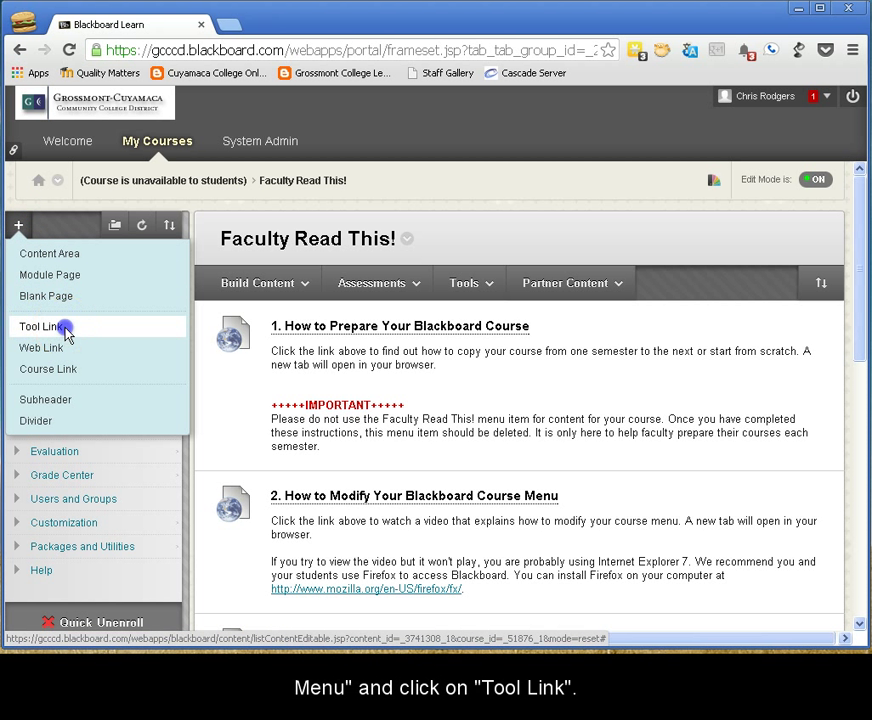
pyautogui.write('Announcements')
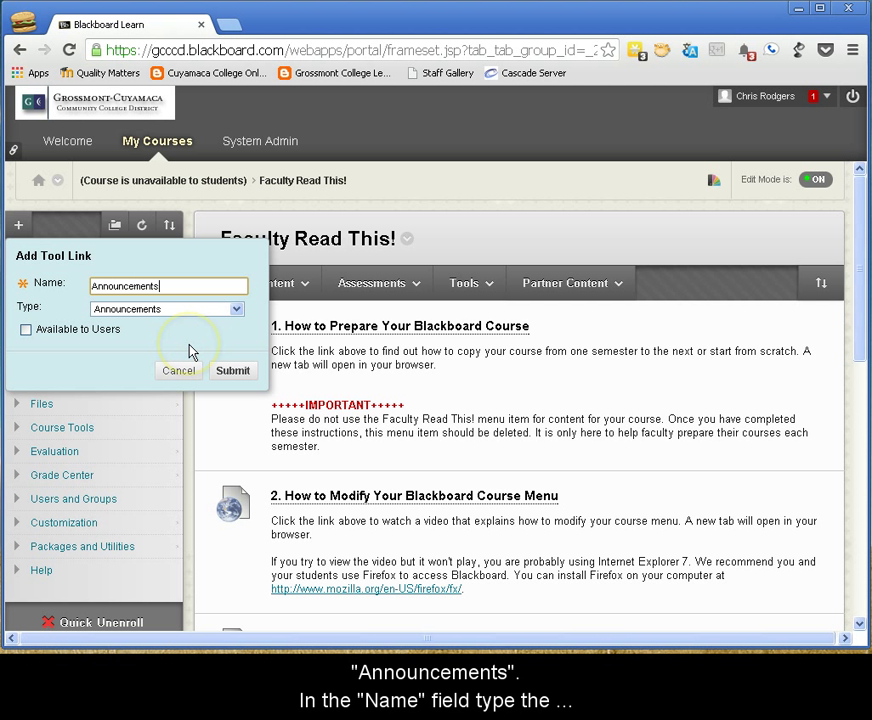
pyautogui.moveTo(166, 286); pyautogui.dragTo(90, 288)
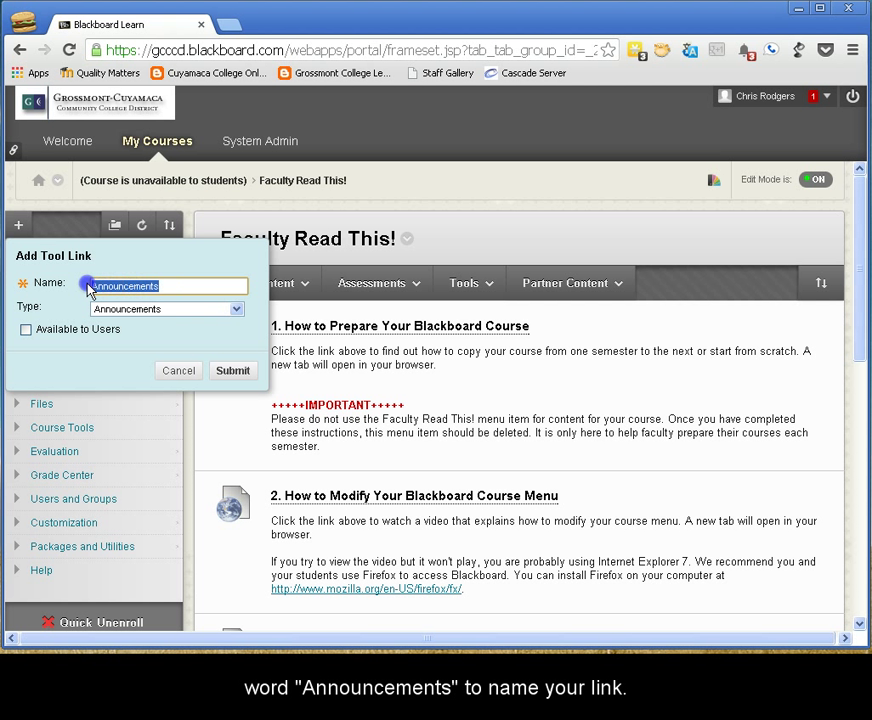
pyautogui.click(76, 290)
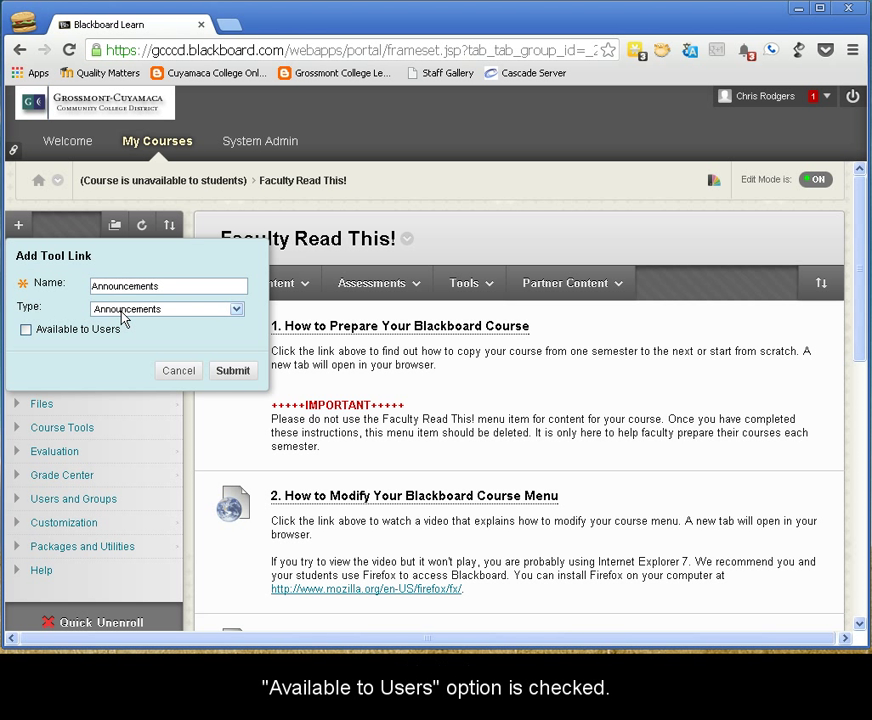
pyautogui.click(26, 329)
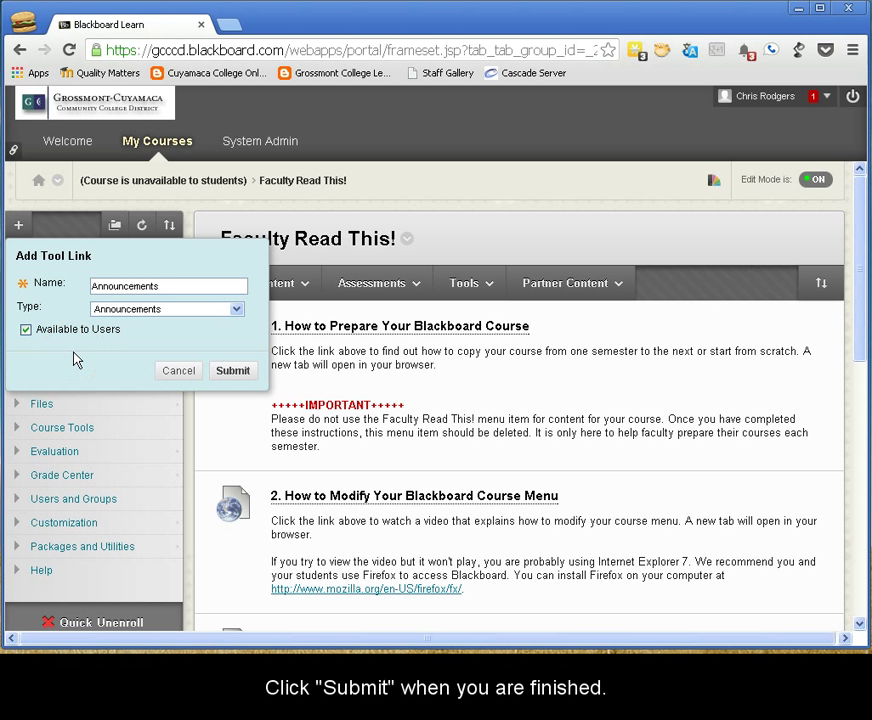
pyautogui.click(245, 372)
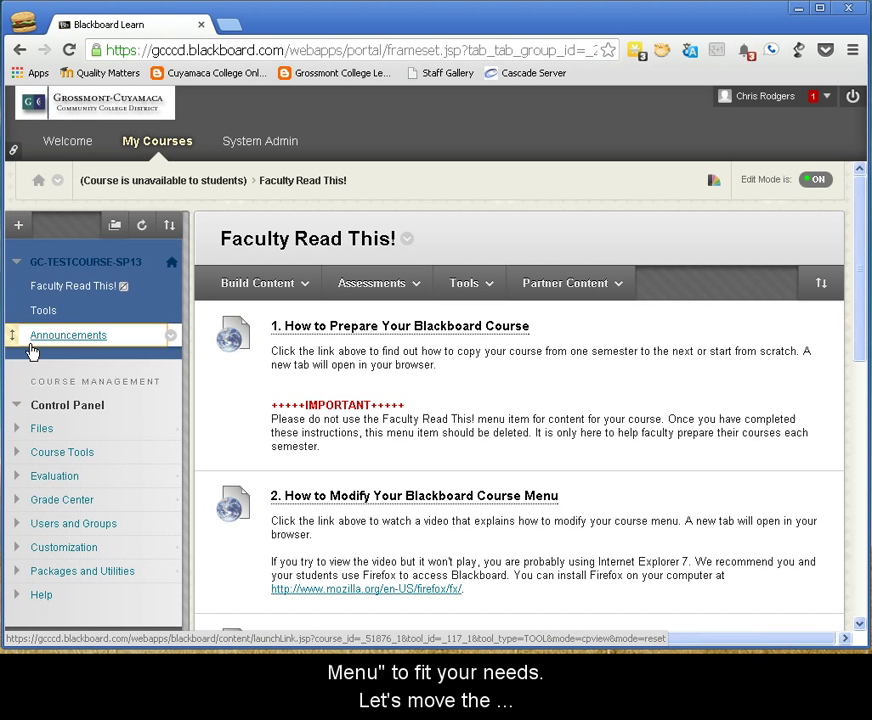
# Step: Drag Announcements to the top of the menu and Faculty Read This! below Tools
pyautogui.moveTo(33, 350); pyautogui.dragTo(29, 290)
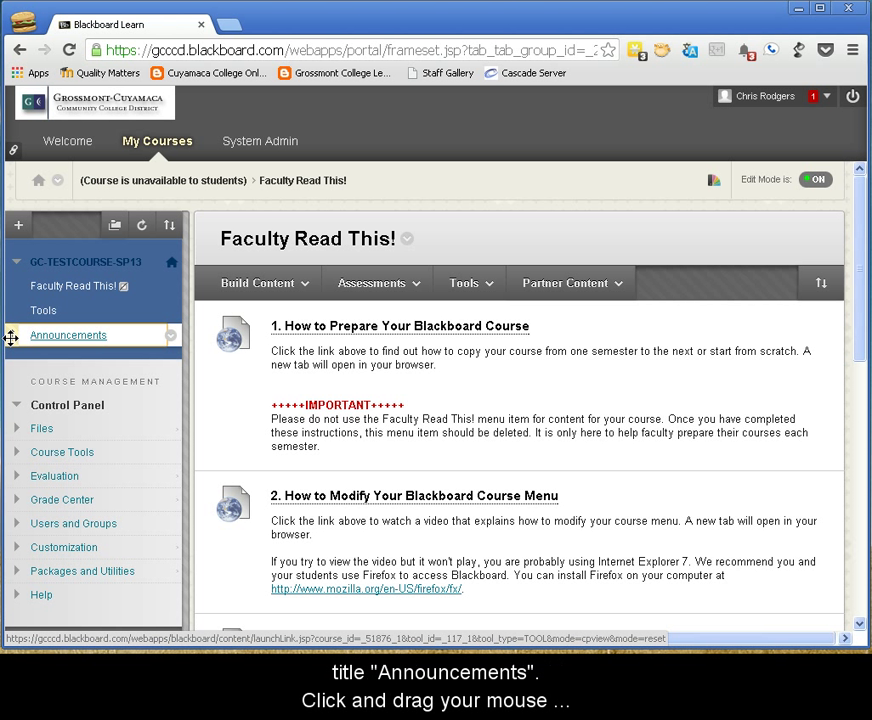
pyautogui.moveTo(10, 338); pyautogui.dragTo(10, 286)
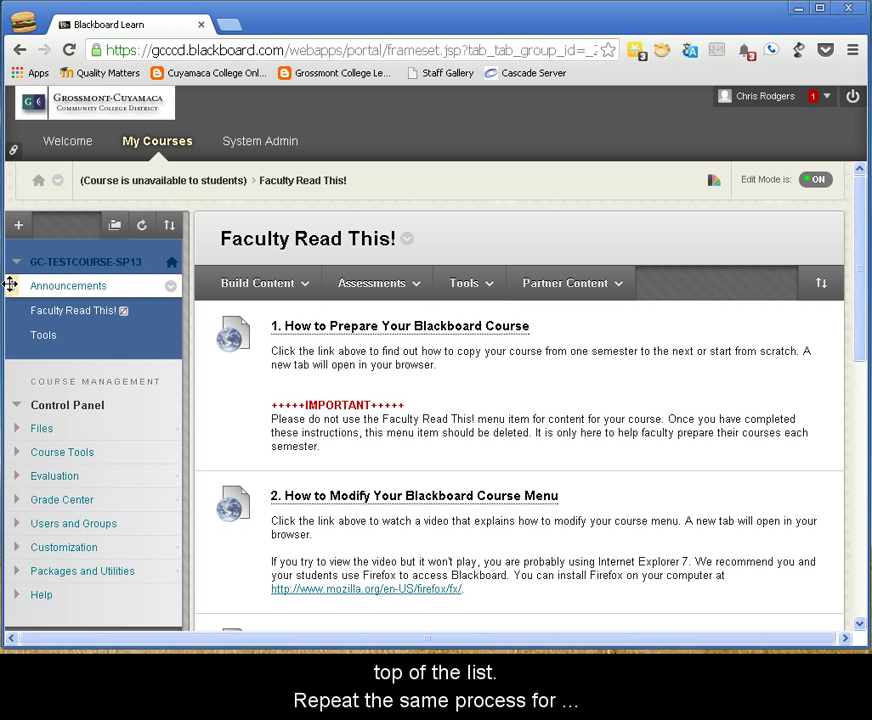
pyautogui.moveTo(12, 311); pyautogui.dragTo(10, 339)
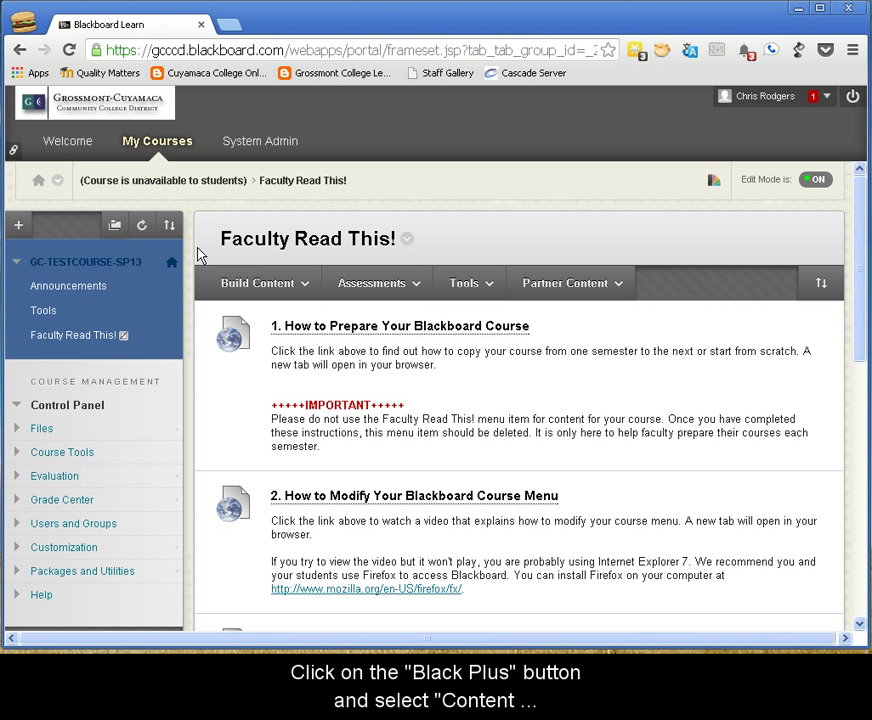
# Step: Create a content area named Assignments, leaving Available to Users unchecked
pyautogui.click(24, 228)
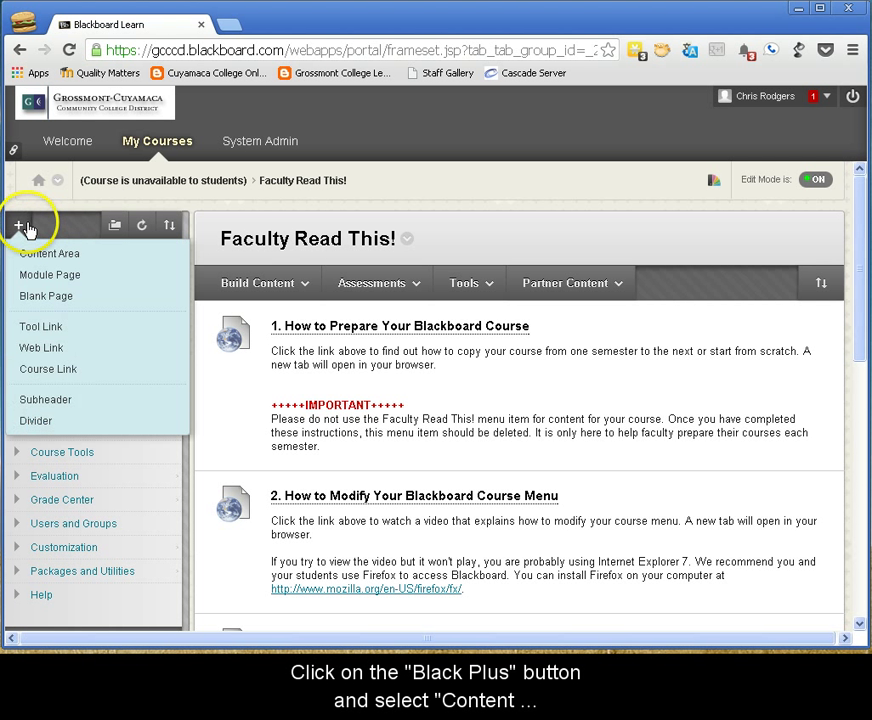
pyautogui.click(82, 258)
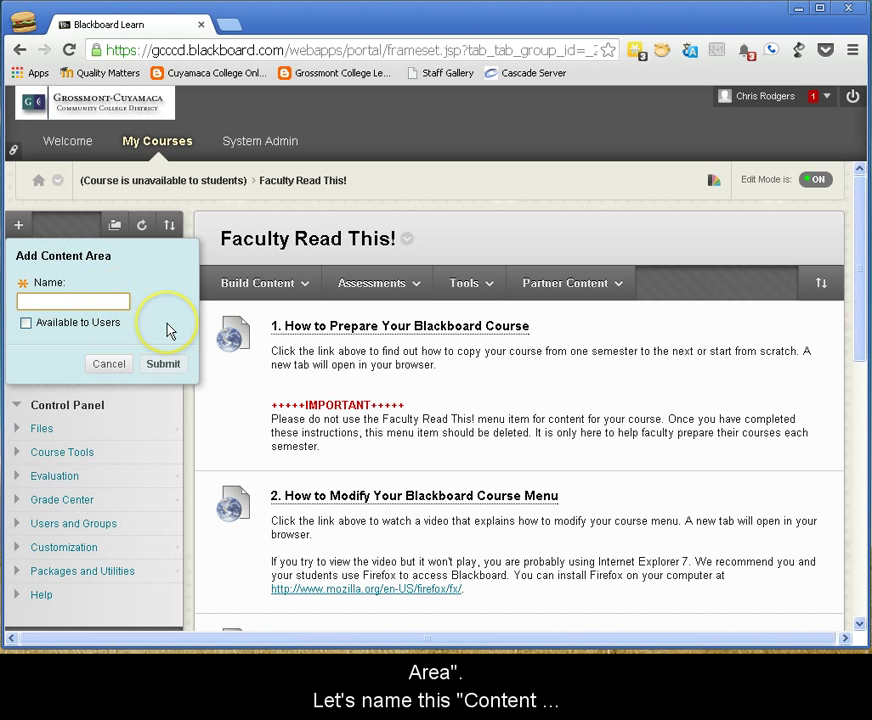
pyautogui.write('Ass')
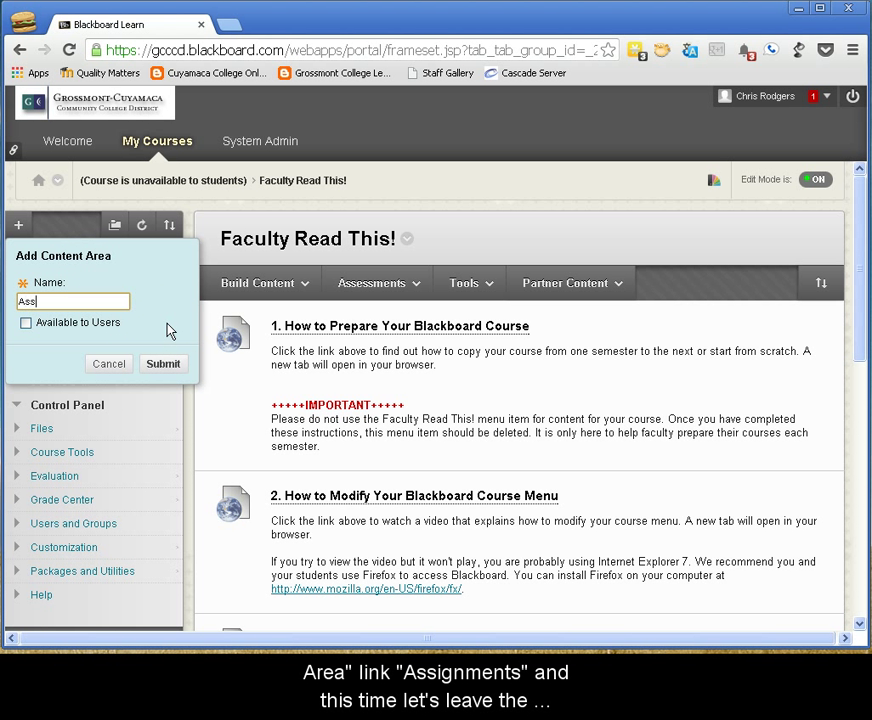
pyautogui.write('ignments')
pyautogui.click(45, 331)
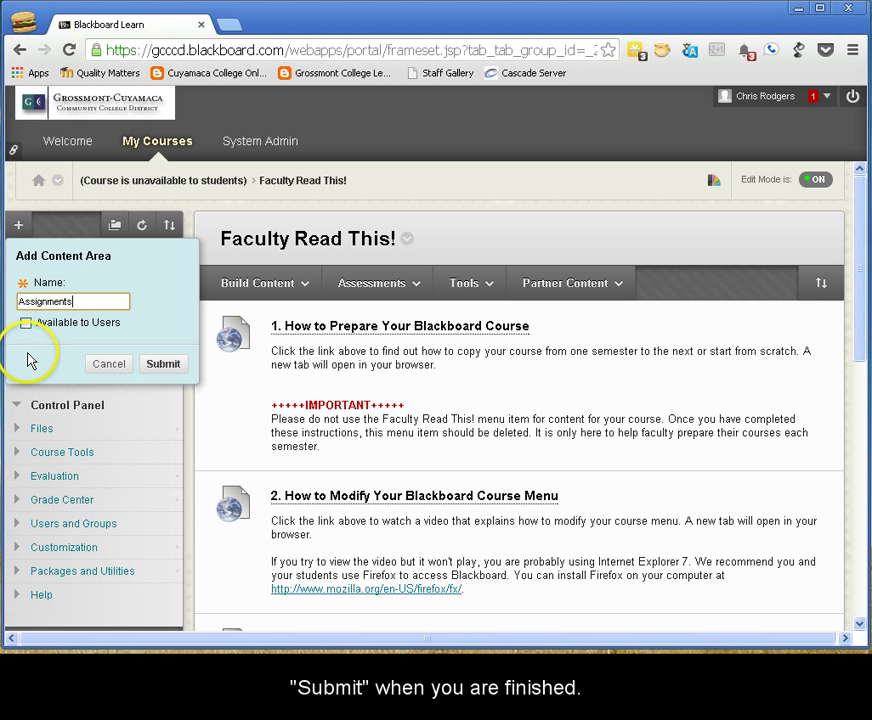
pyautogui.click(172, 366)
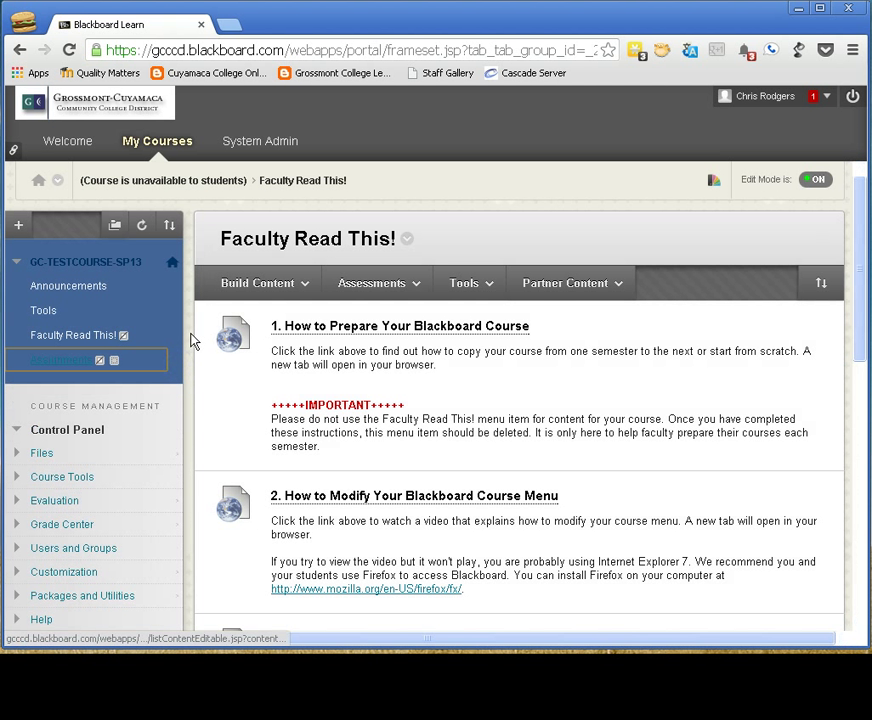
pyautogui.moveTo(187, 343)
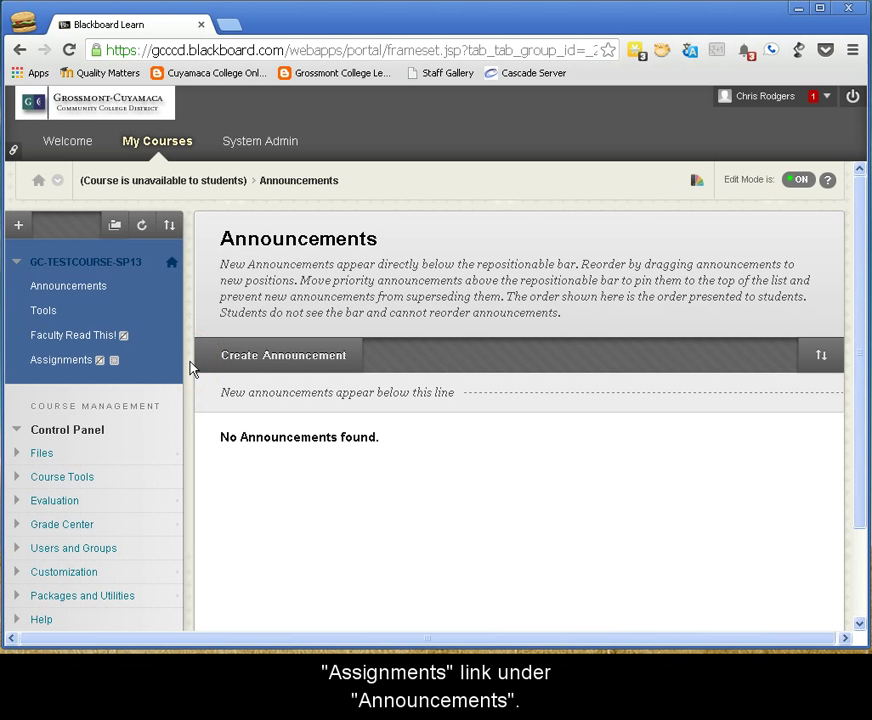
# Step: Drag Assignments up to sit between Announcements and Tools
pyautogui.moveTo(12, 358)
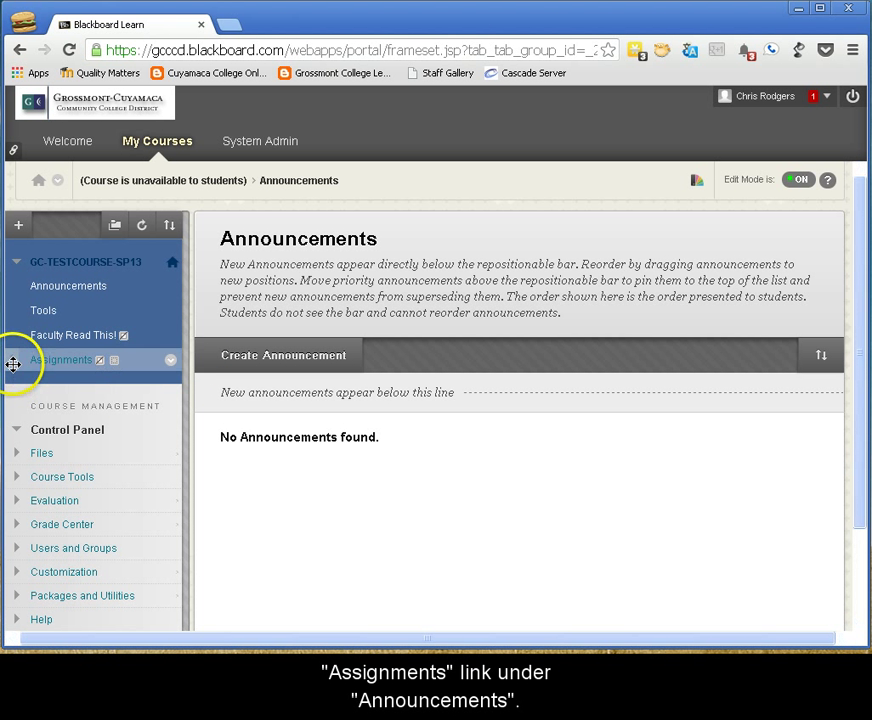
pyautogui.moveTo(13, 362); pyautogui.dragTo(17, 312)
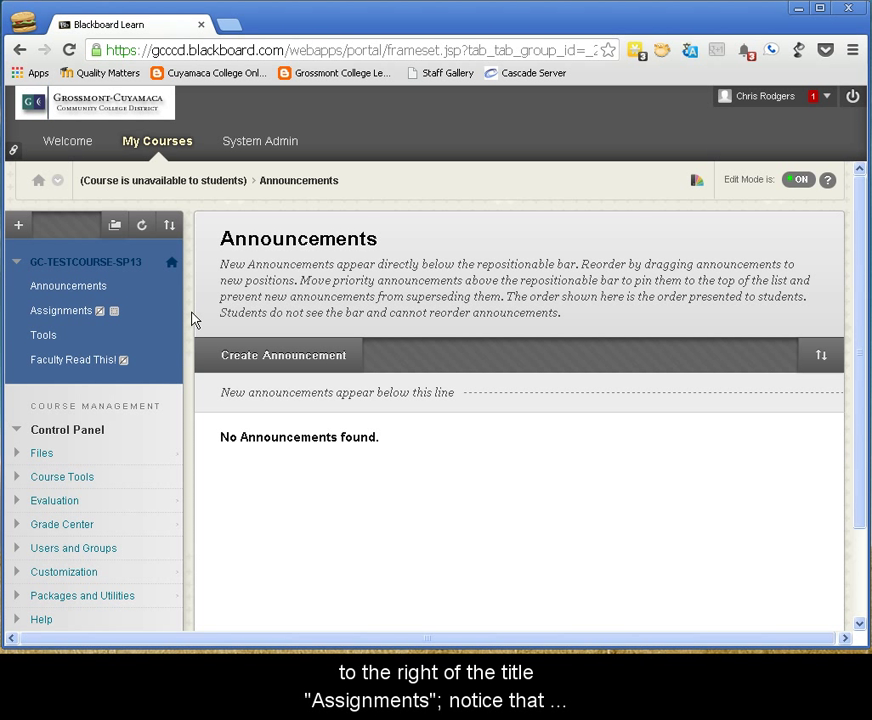
pyautogui.moveTo(101, 320)
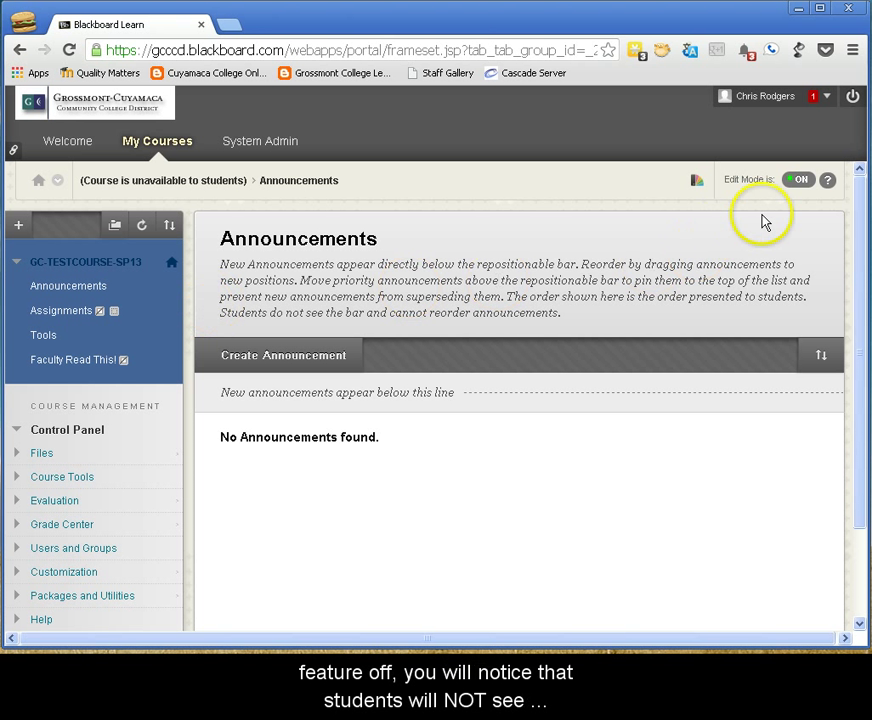
pyautogui.click(795, 182)
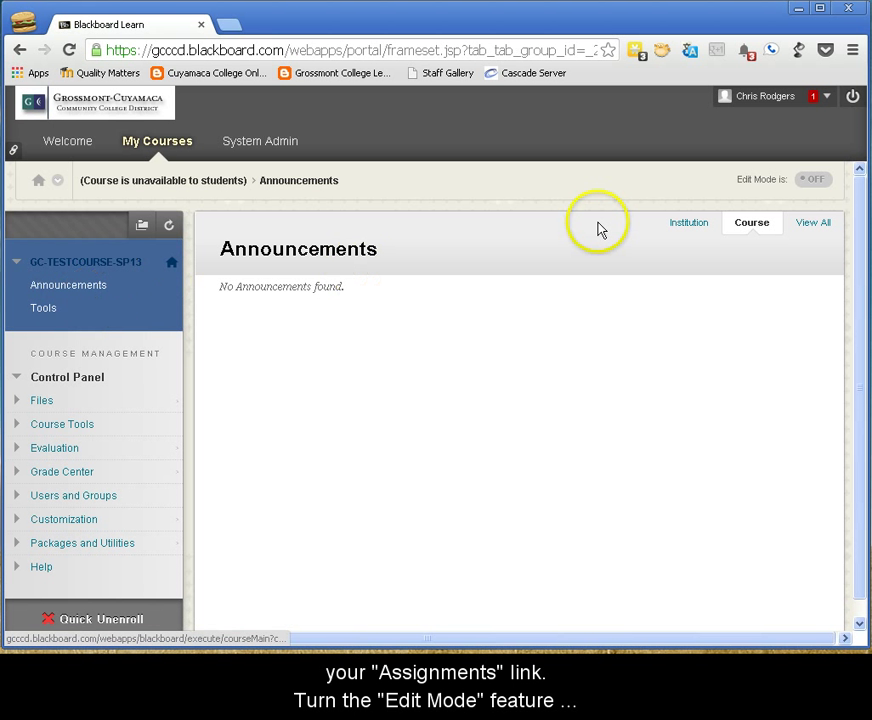
pyautogui.click(812, 186)
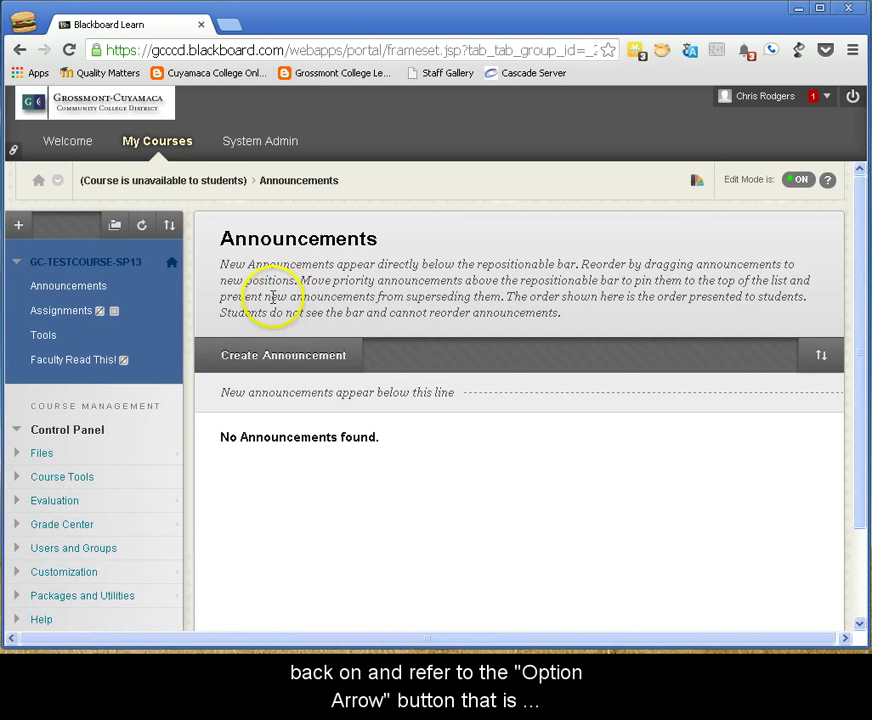
pyautogui.moveTo(154, 323)
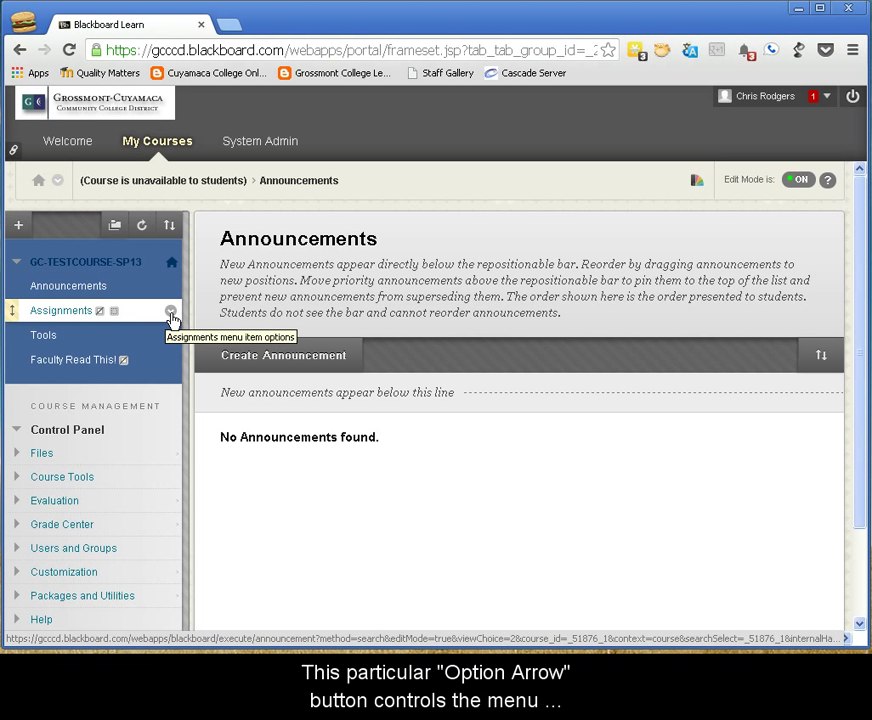
# Step: Choose Show Link for Assignments so students can see it
pyautogui.click(171, 312)
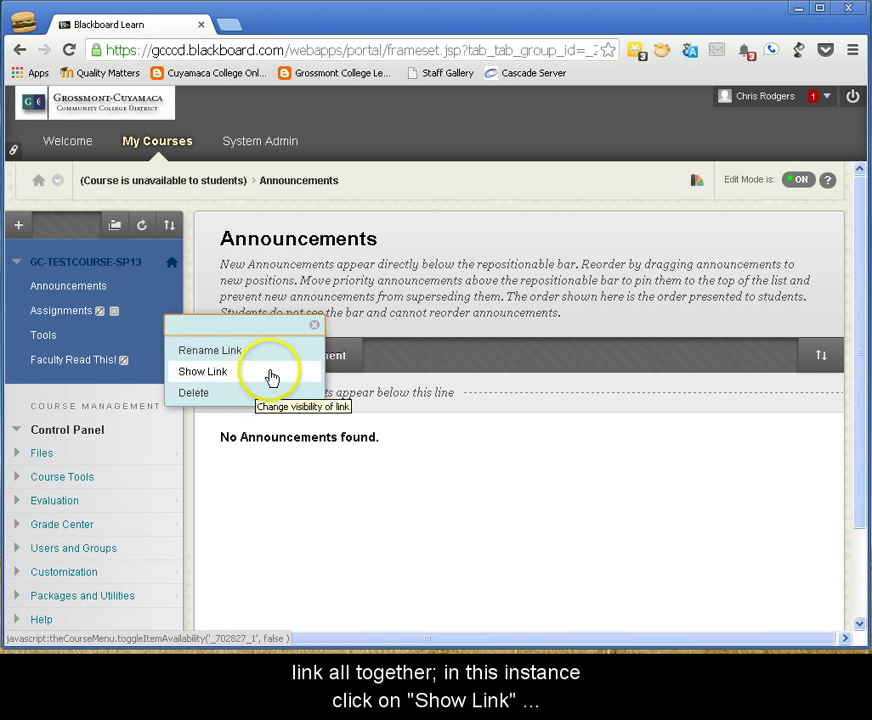
pyautogui.click(240, 378)
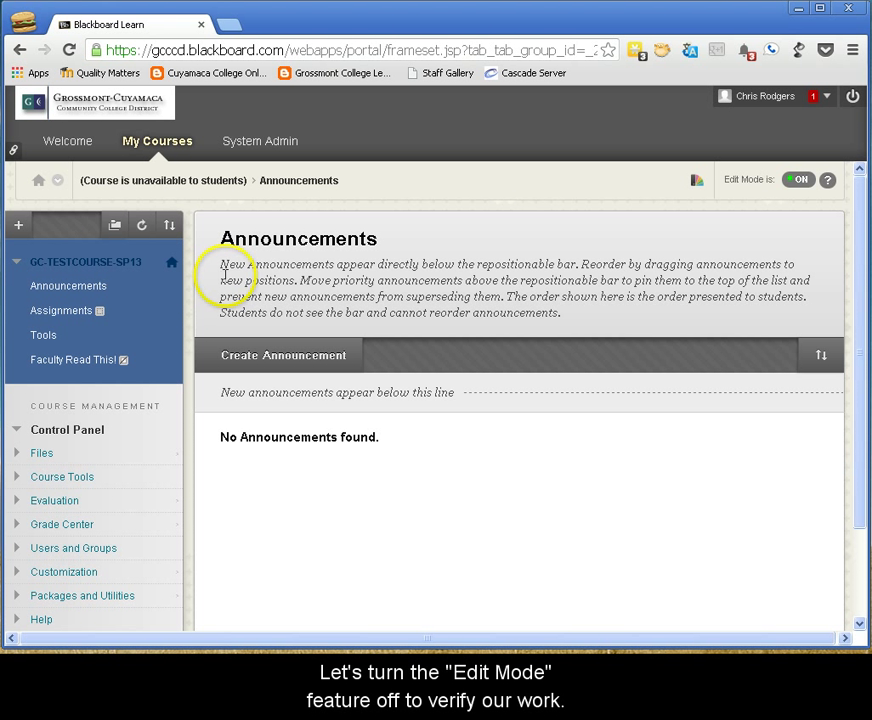
# Step: Toggle Edit Mode off and on to check the student view, then open Assignments
pyautogui.click(798, 182)
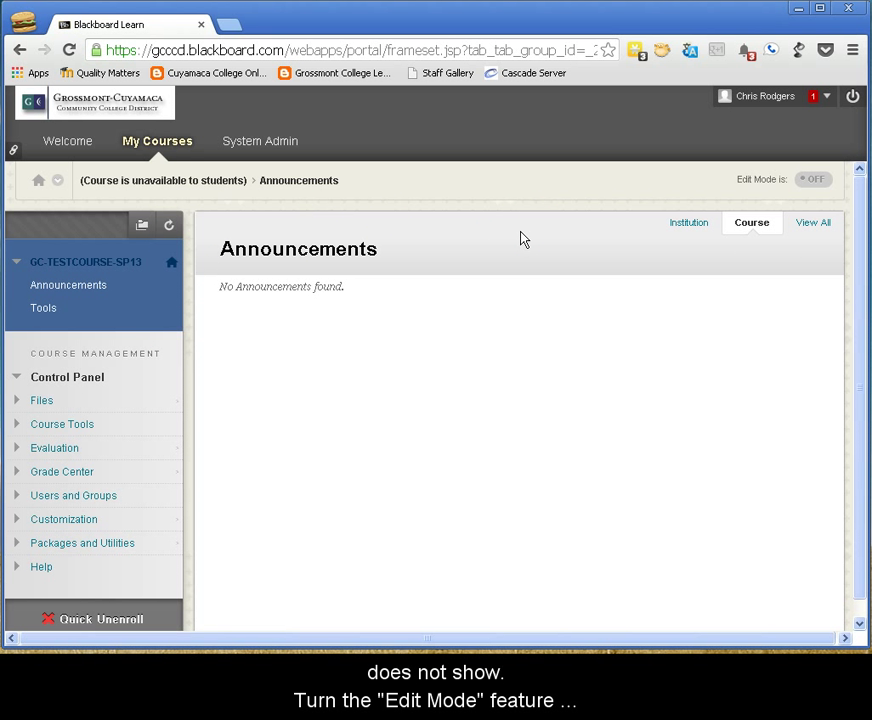
pyautogui.click(817, 180)
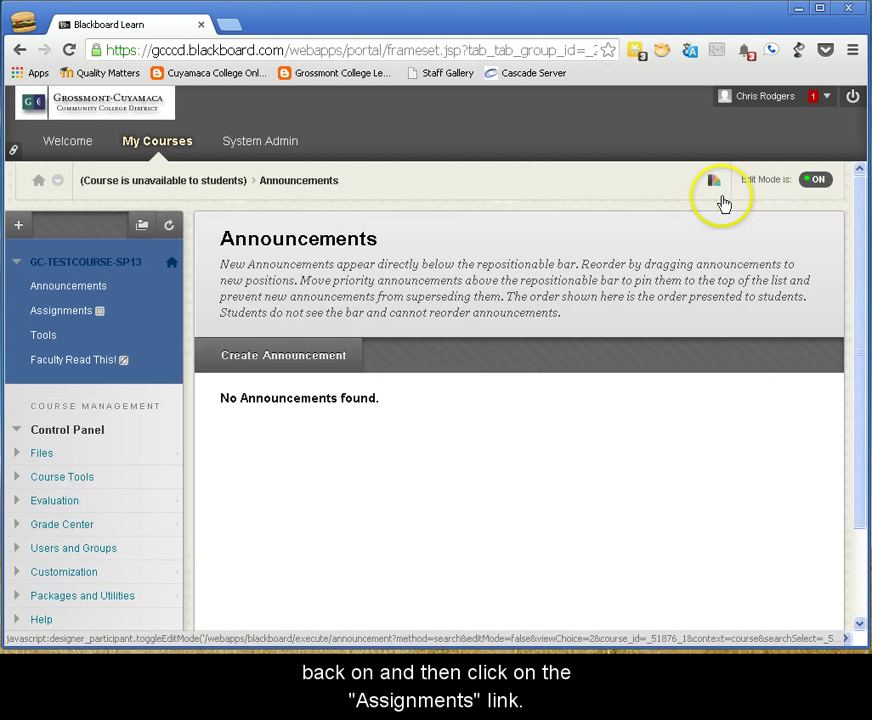
pyautogui.click(58, 314)
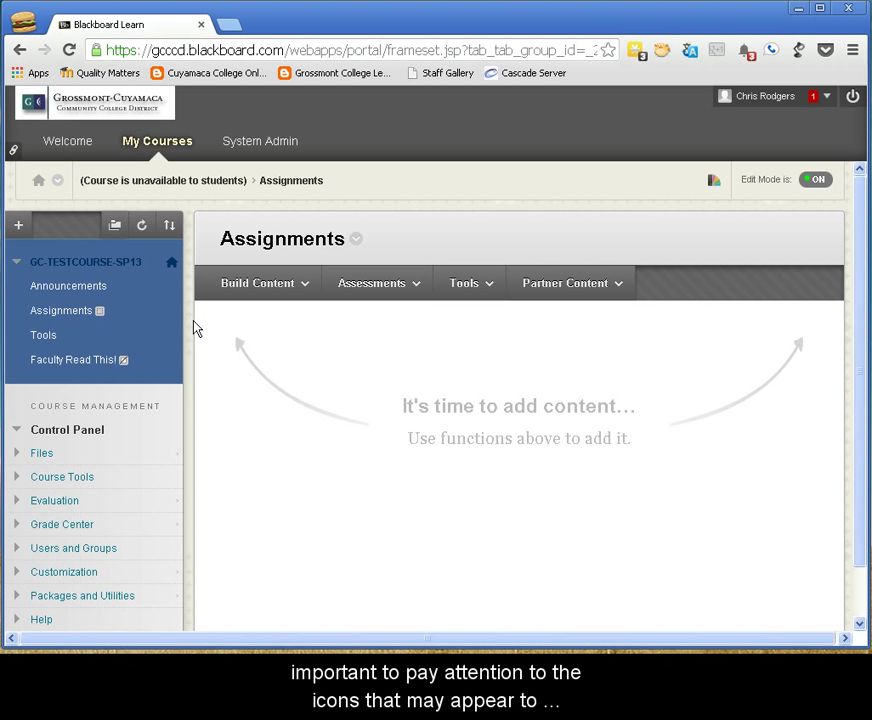
pyautogui.moveTo(100, 315)
pyautogui.moveTo(128, 366)
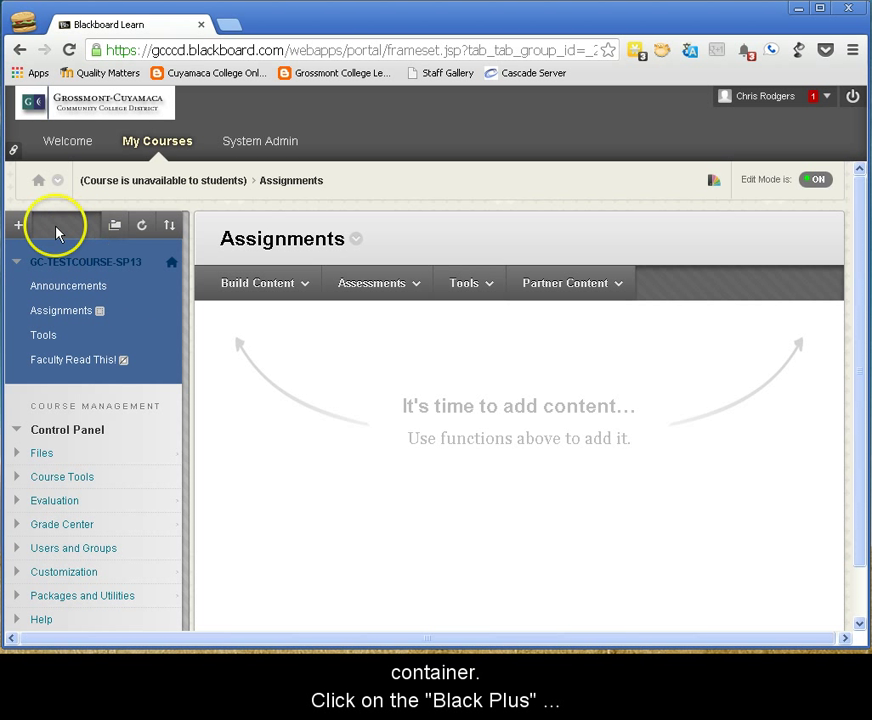
# Step: Add a course menu tool link named 'Discussion Board' of type Discussion Board, available to users
pyautogui.click(20, 227)
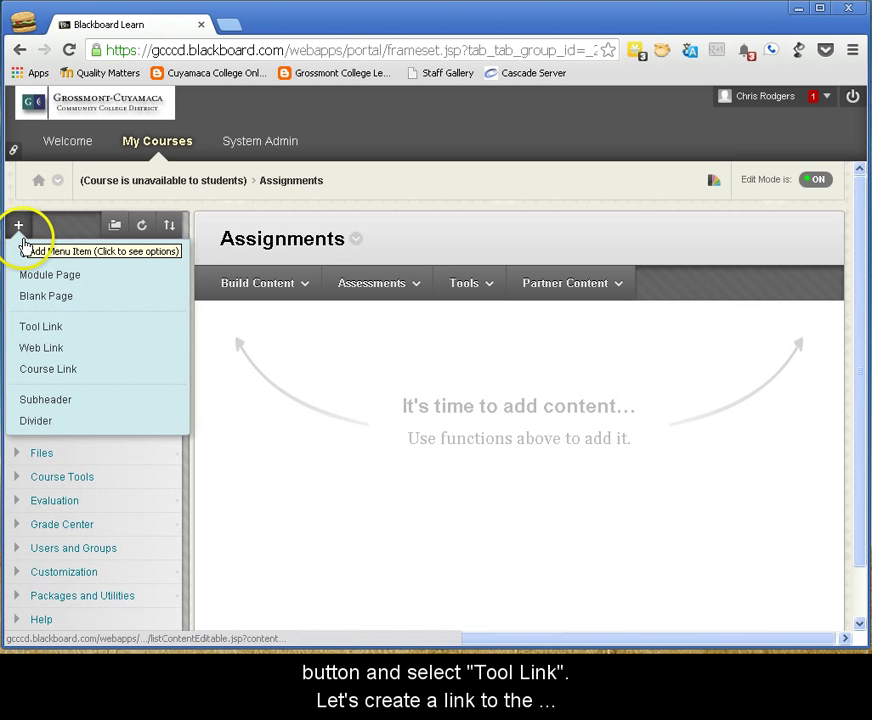
pyautogui.click(55, 327)
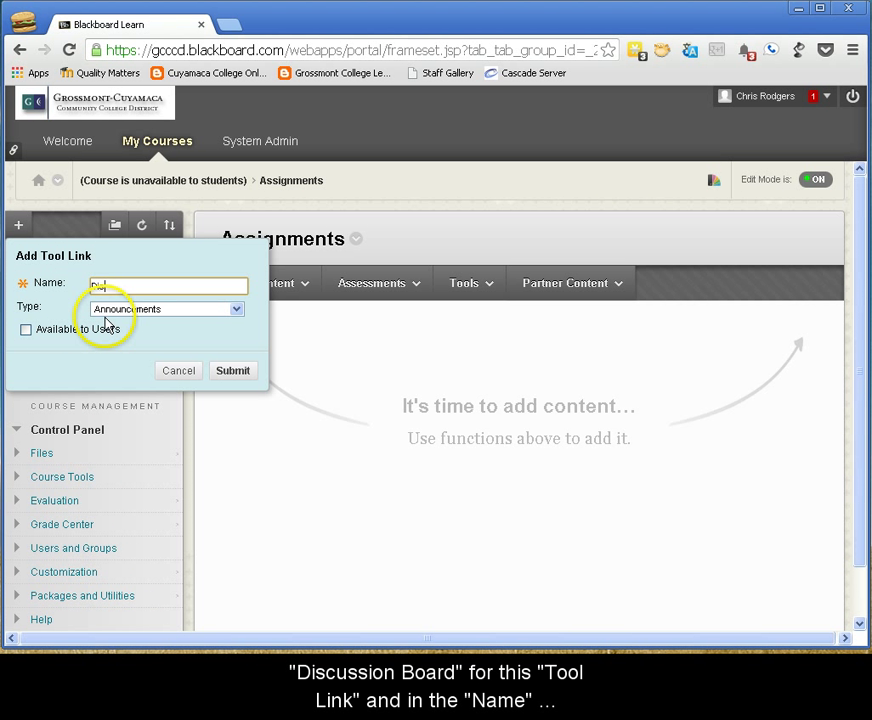
pyautogui.write('Discussion Board')
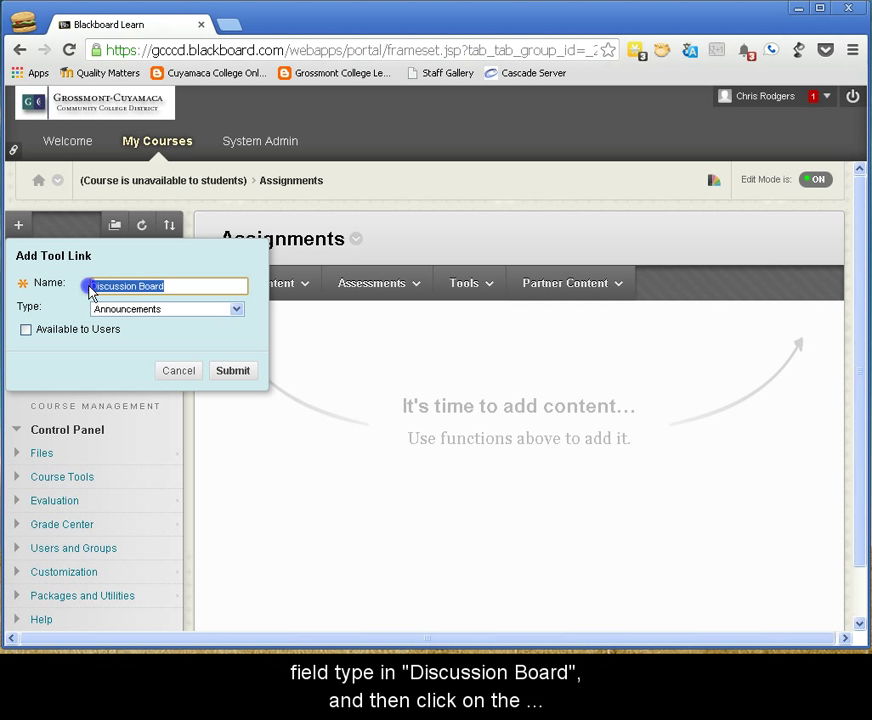
pyautogui.click(80, 289)
pyautogui.click(66, 308)
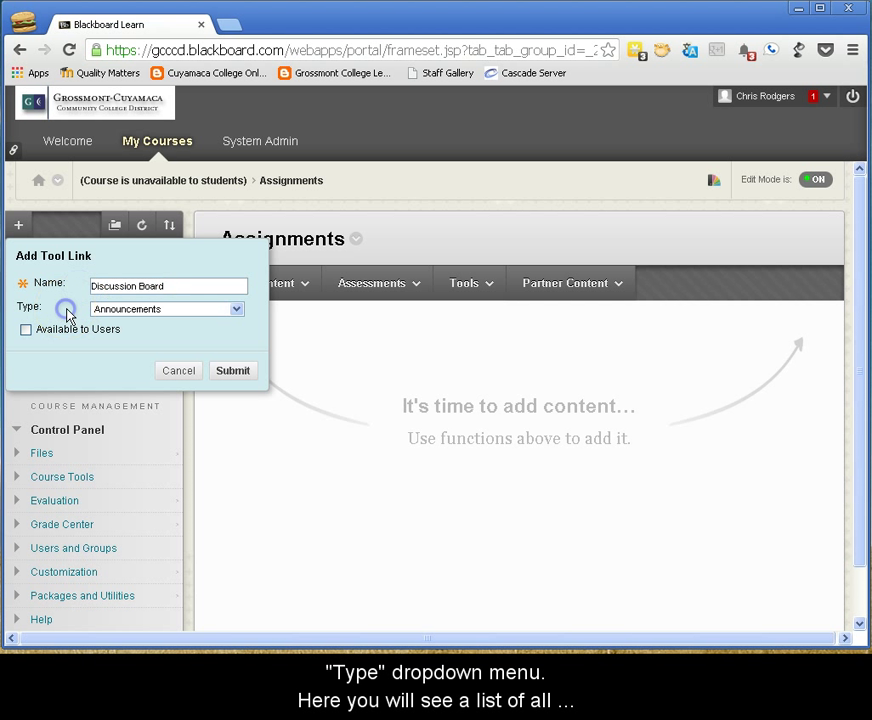
pyautogui.click(184, 314)
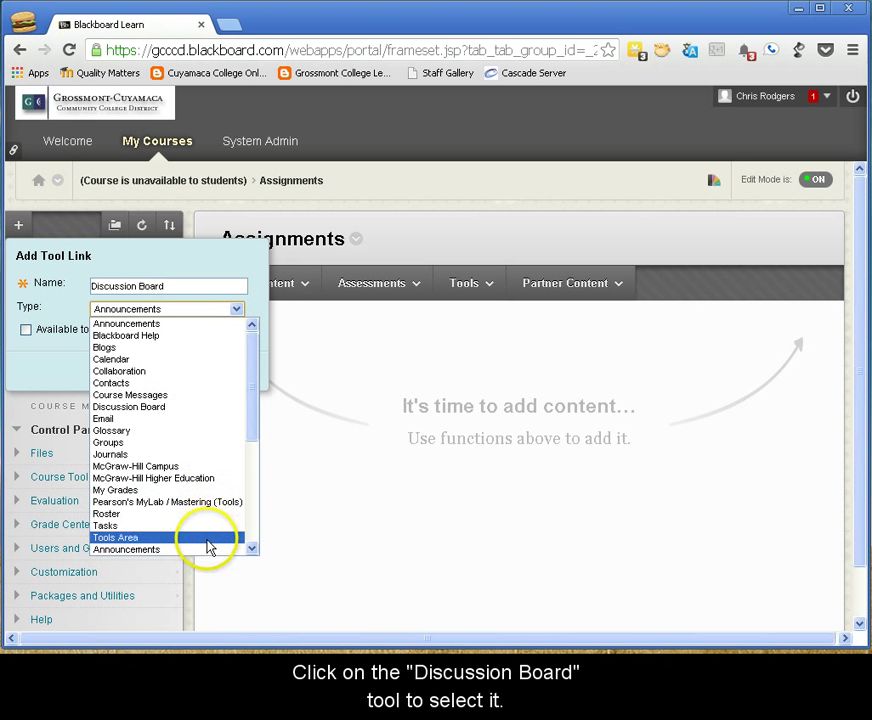
pyautogui.click(194, 408)
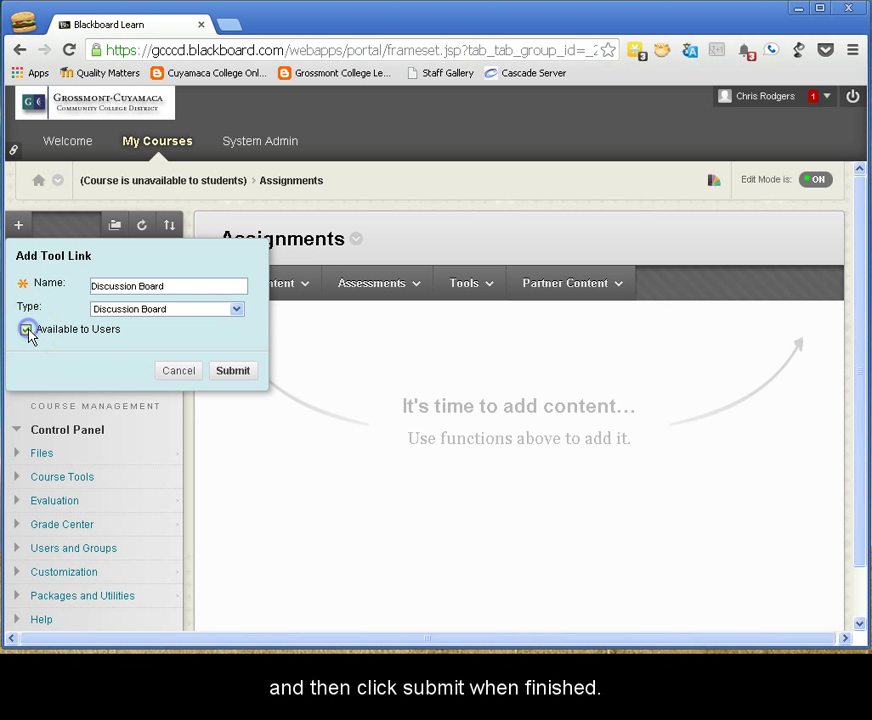
pyautogui.click(241, 372)
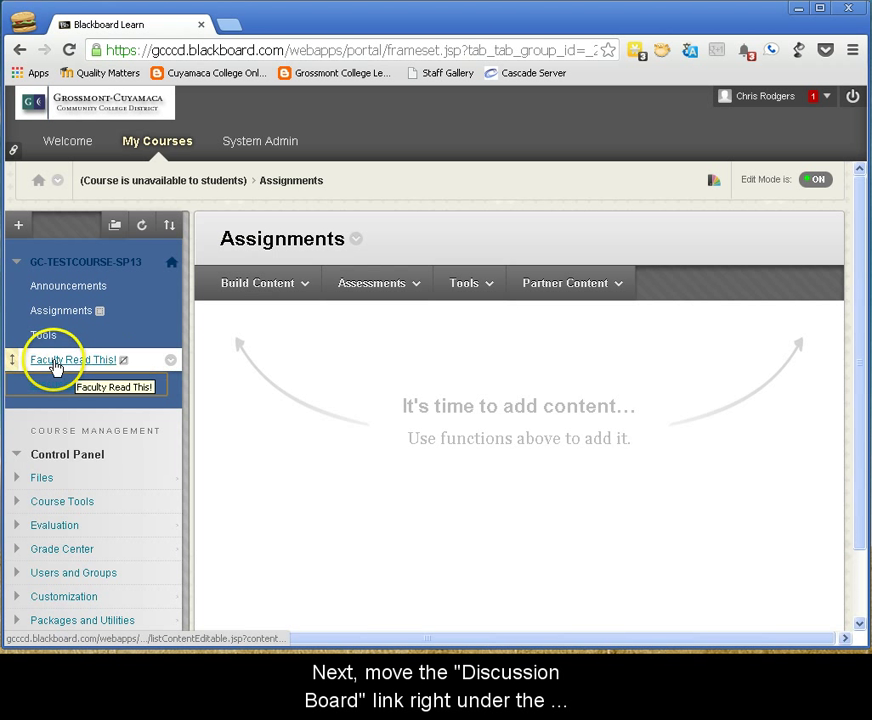
# Step: Move Discussion Board between Assignments and Tools, then preview the student view with Edit Mode off
pyautogui.moveTo(15, 385); pyautogui.dragTo(14, 327)
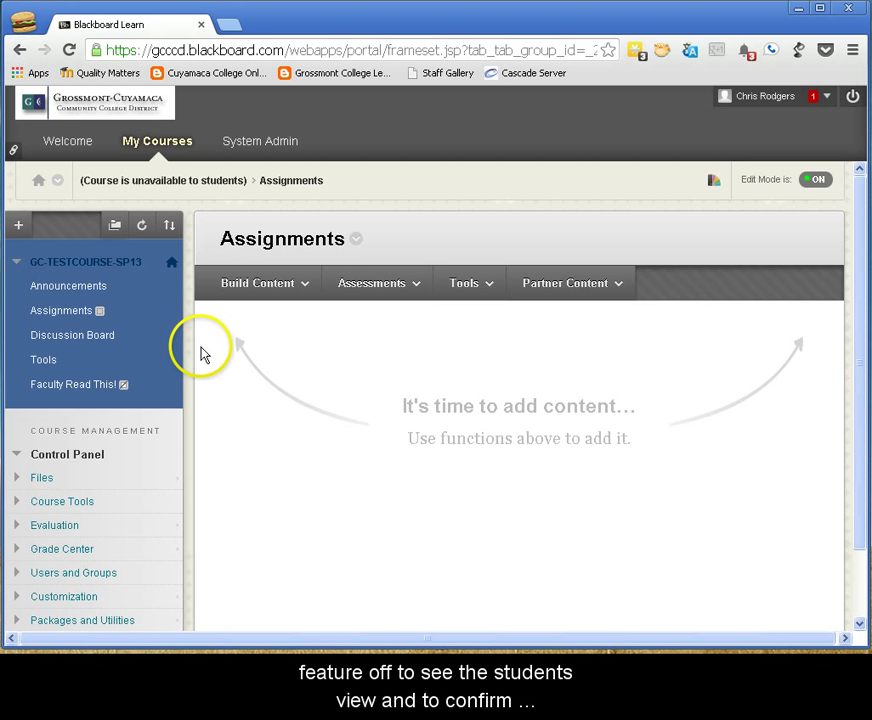
pyautogui.click(822, 183)
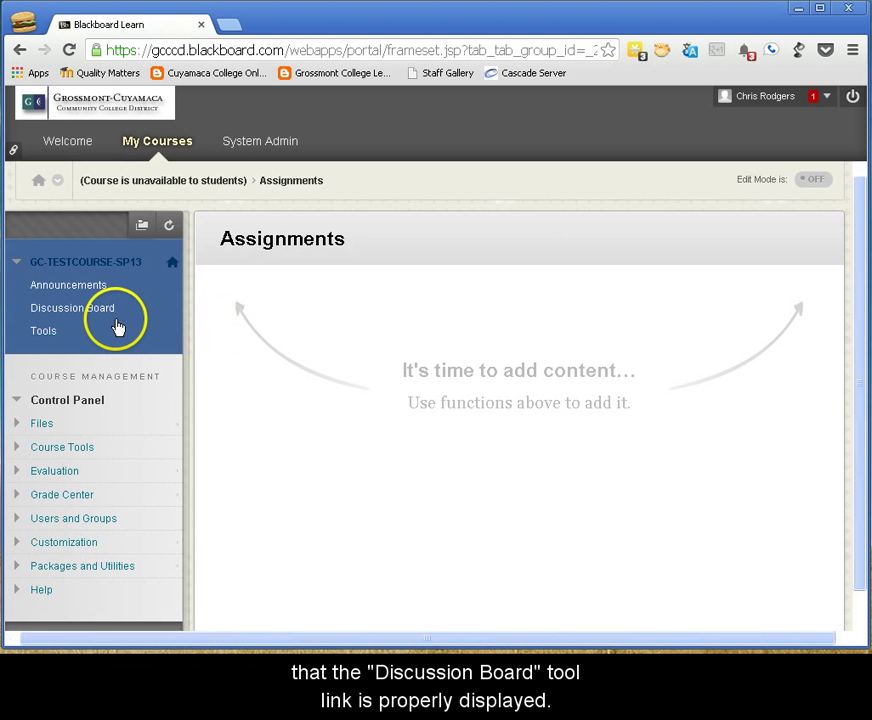
pyautogui.click(810, 188)
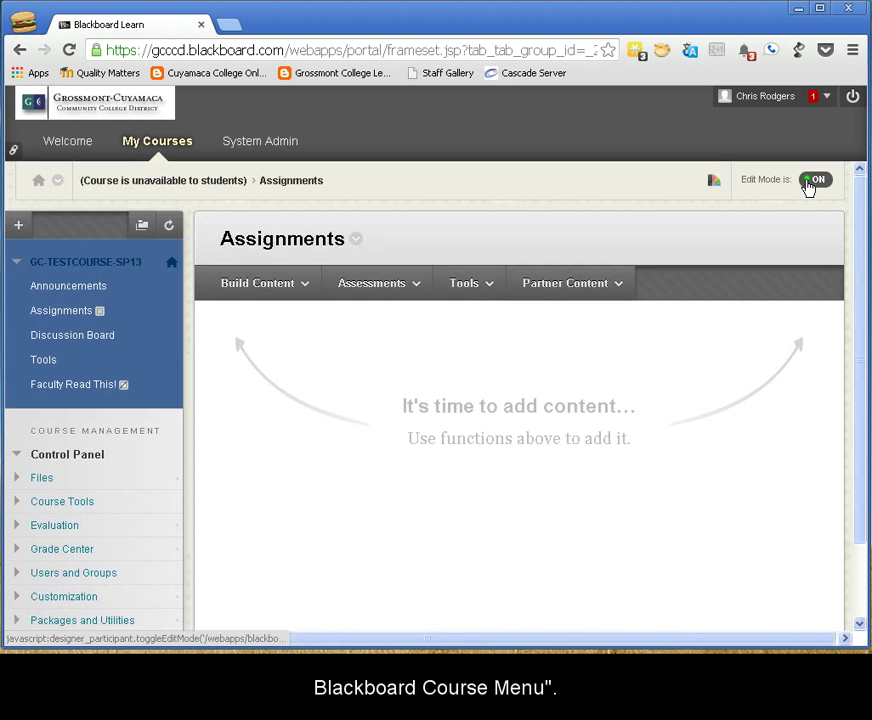